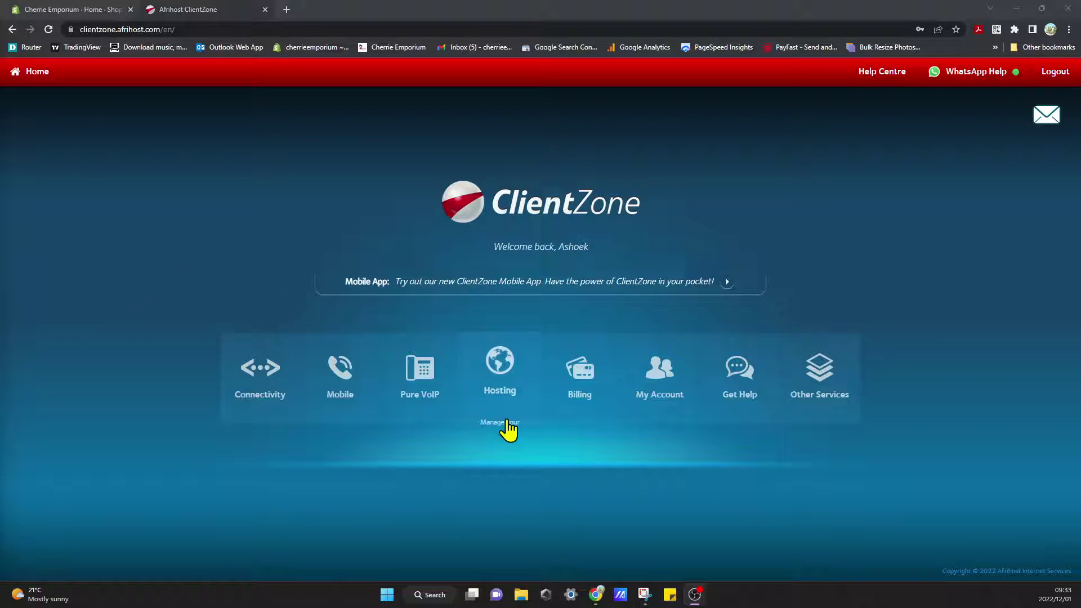
# Open the DNS Editor under Hosting Settings for the cherriecouture.co.za hosting package
pyautogui.click(502, 389)
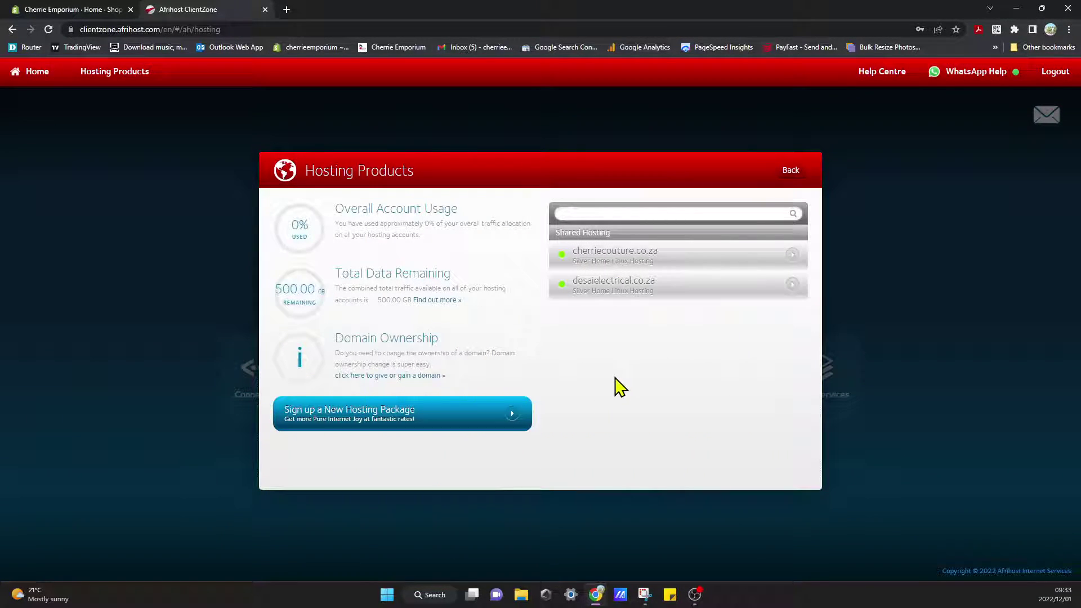
pyautogui.click(639, 261)
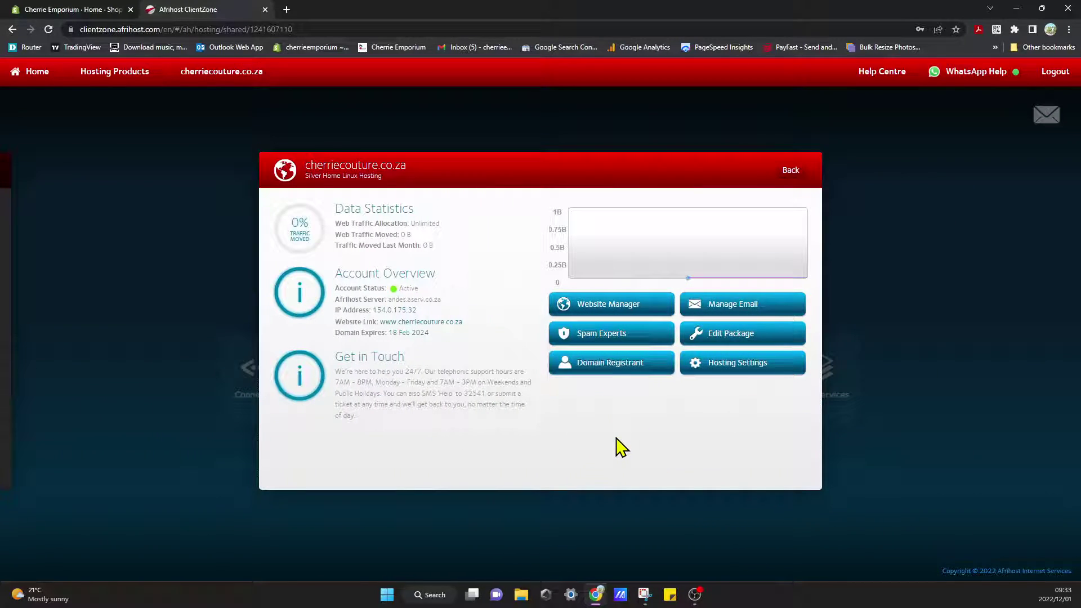
pyautogui.click(742, 363)
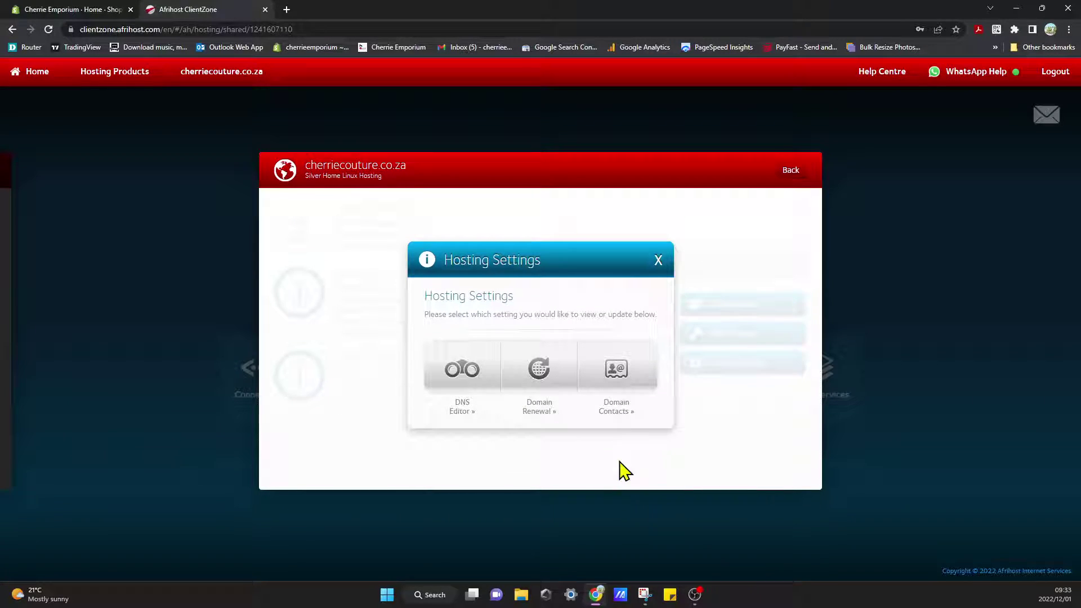
pyautogui.click(471, 389)
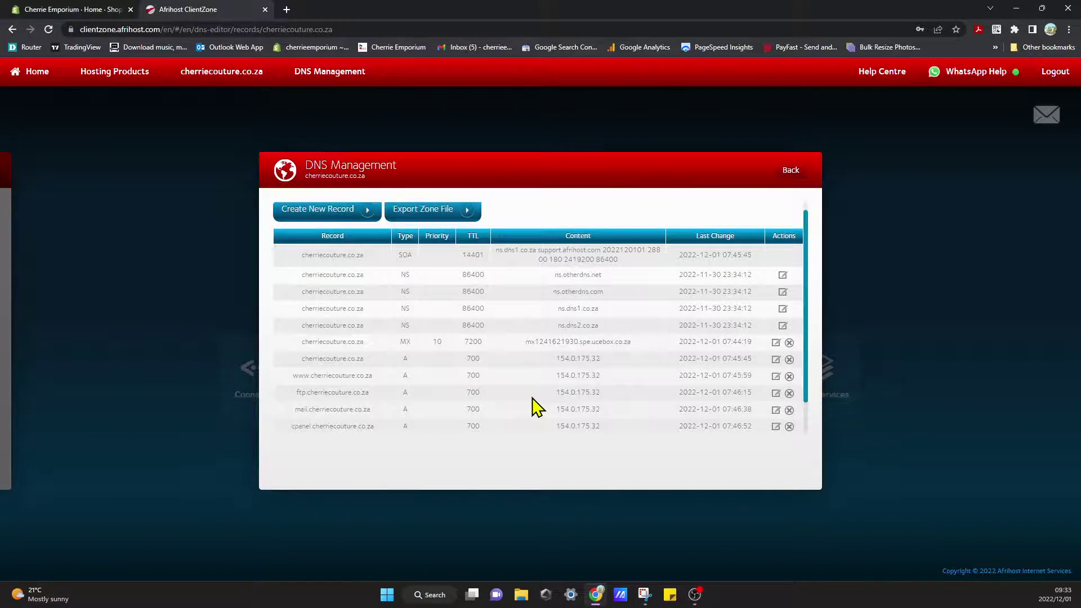
pyautogui.scroll(-2, 533, 408)
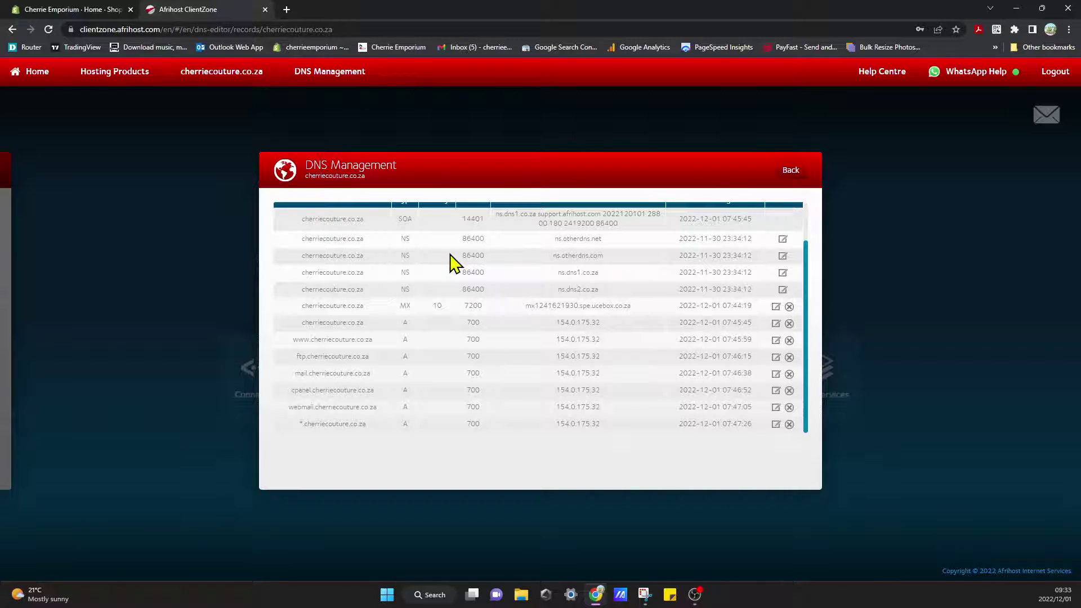
pyautogui.scroll(2, 452, 262)
pyautogui.scroll(-2, 354, 304)
pyautogui.scroll(2, 474, 358)
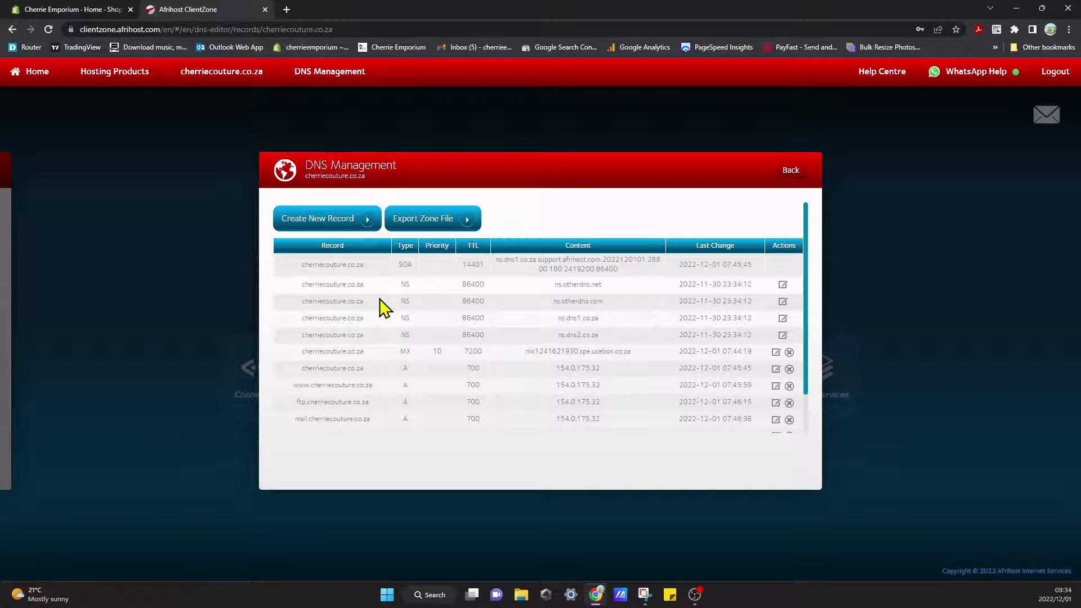
pyautogui.scroll(-2, 764, 392)
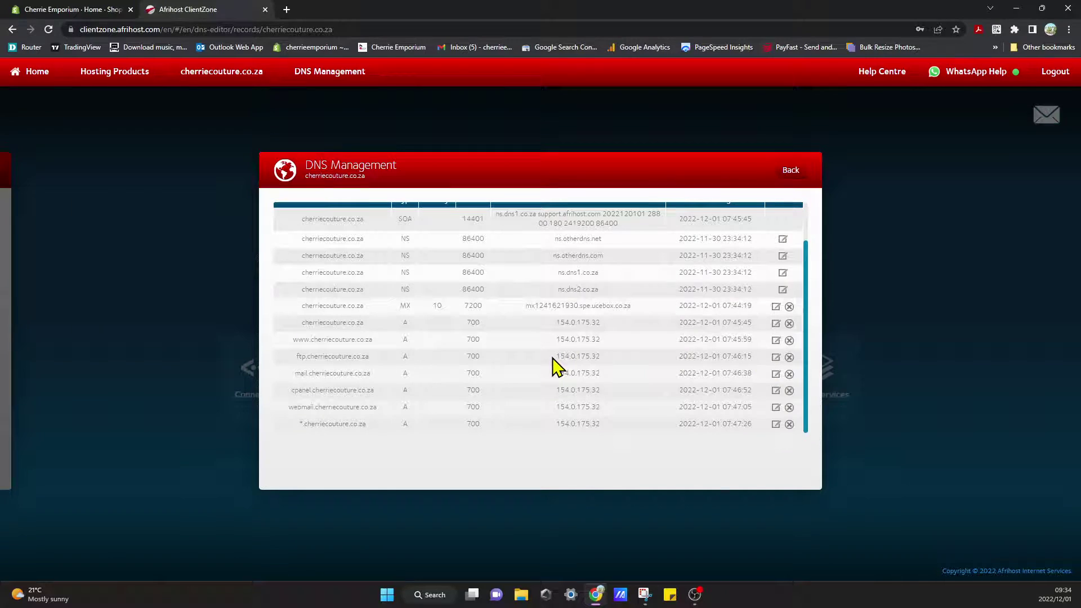
pyautogui.scroll(2, 558, 367)
pyautogui.scroll(-2, 558, 366)
# Change the www record to a CNAME for shops.myshopify.com with TTL 14401 and update it
pyautogui.click(777, 340)
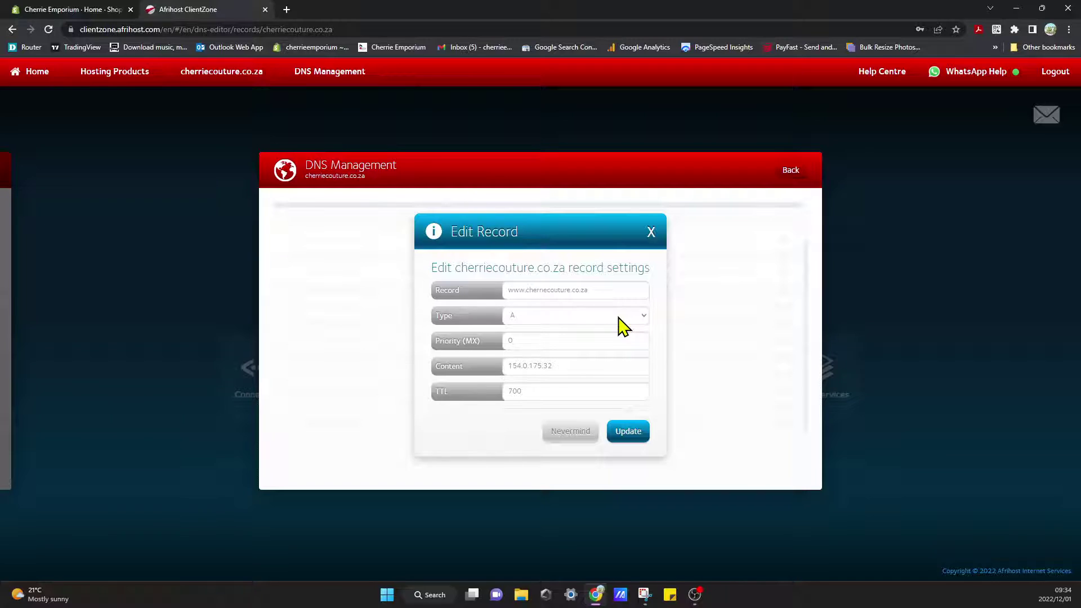
pyautogui.click(622, 321)
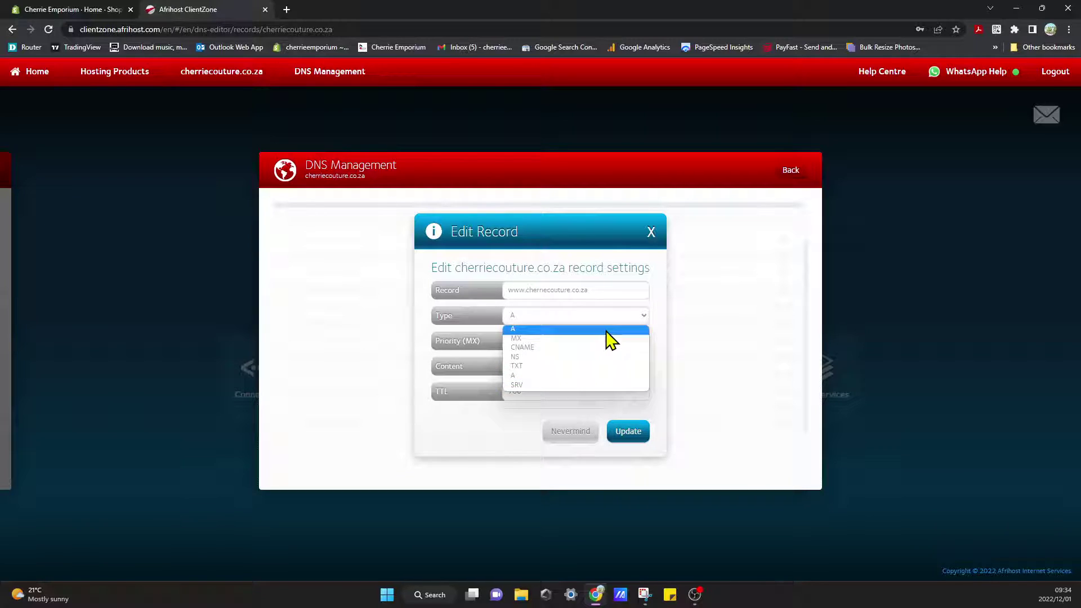
pyautogui.click(584, 353)
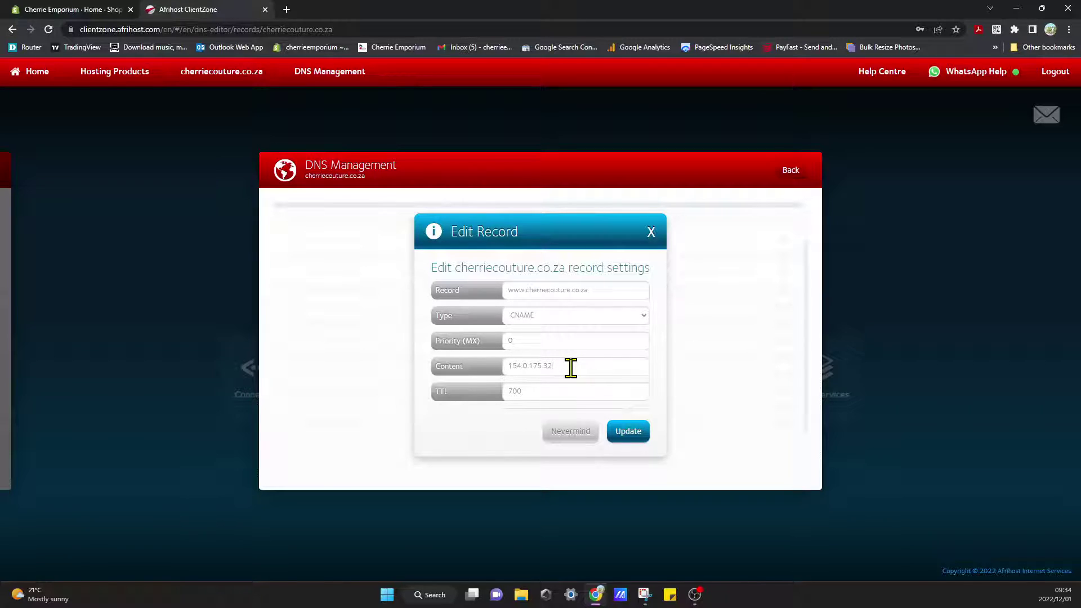
pyautogui.moveTo(571, 366); pyautogui.dragTo(473, 365)
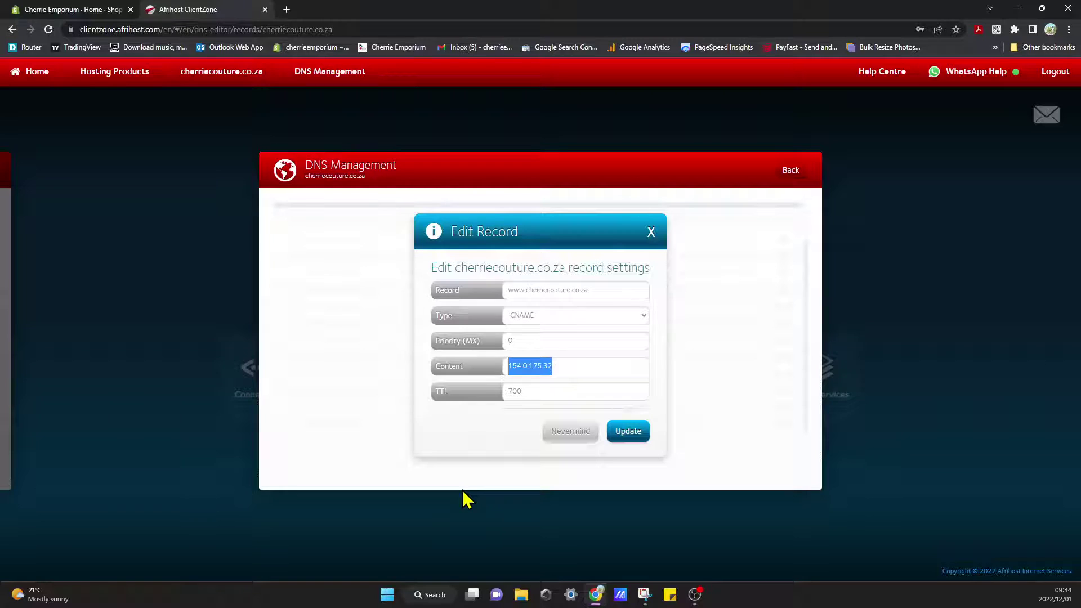
pyautogui.write('sh')
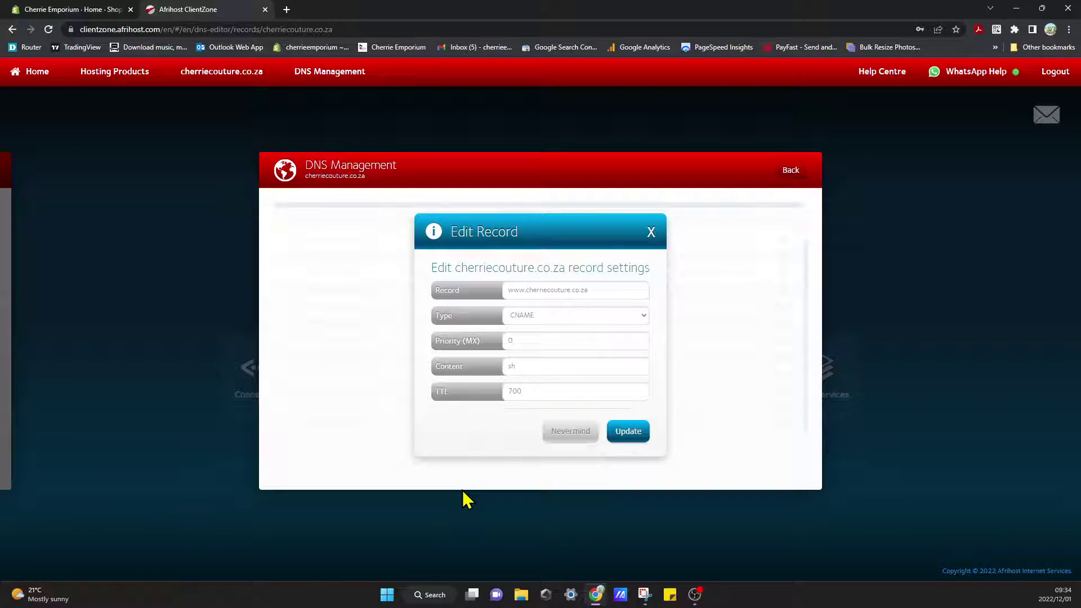
pyautogui.write('op')
pyautogui.write('s')
pyautogui.write('.my')
pyautogui.write('shopify')
pyautogui.write('.com')
pyautogui.moveTo(533, 391); pyautogui.dragTo(492, 397)
pyautogui.write('1')
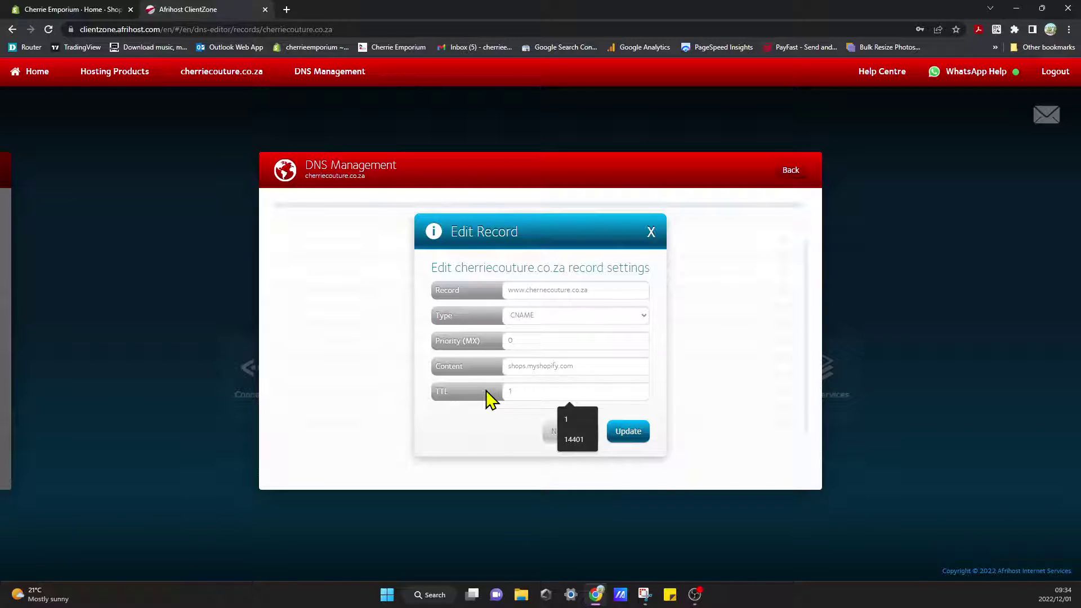
pyautogui.write('4401')
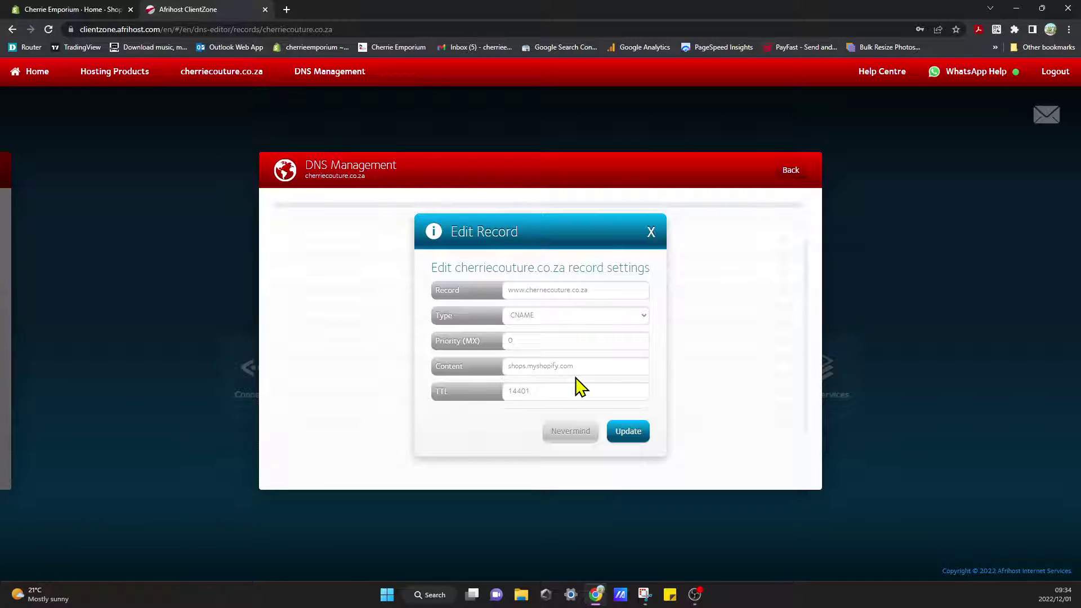
pyautogui.click(627, 432)
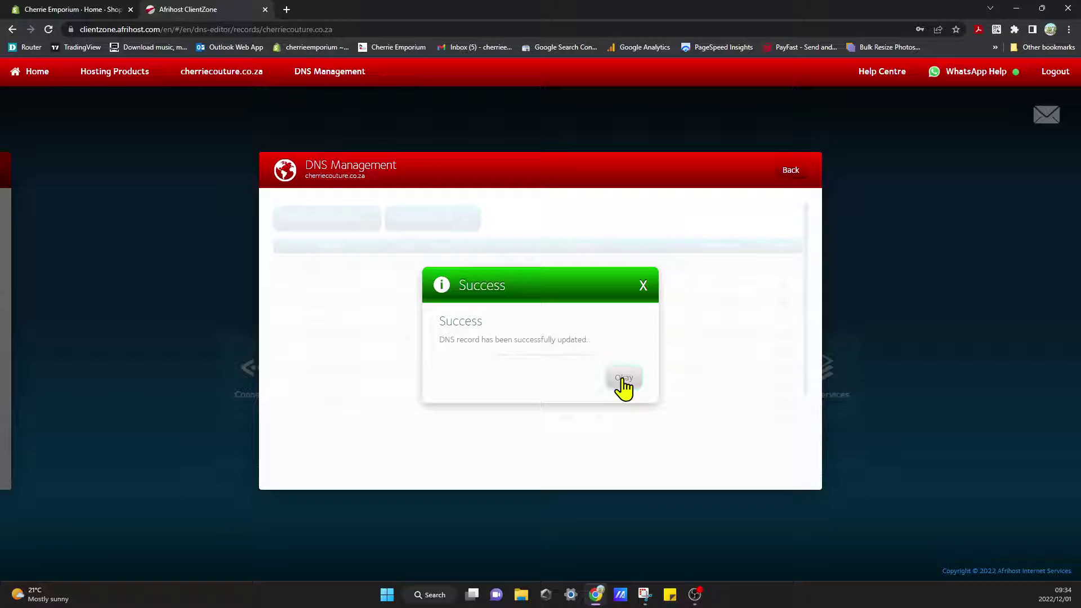
# Dismiss the Success notice to return to the DNS records list
pyautogui.click(625, 381)
pyautogui.scroll(-3, 575, 406)
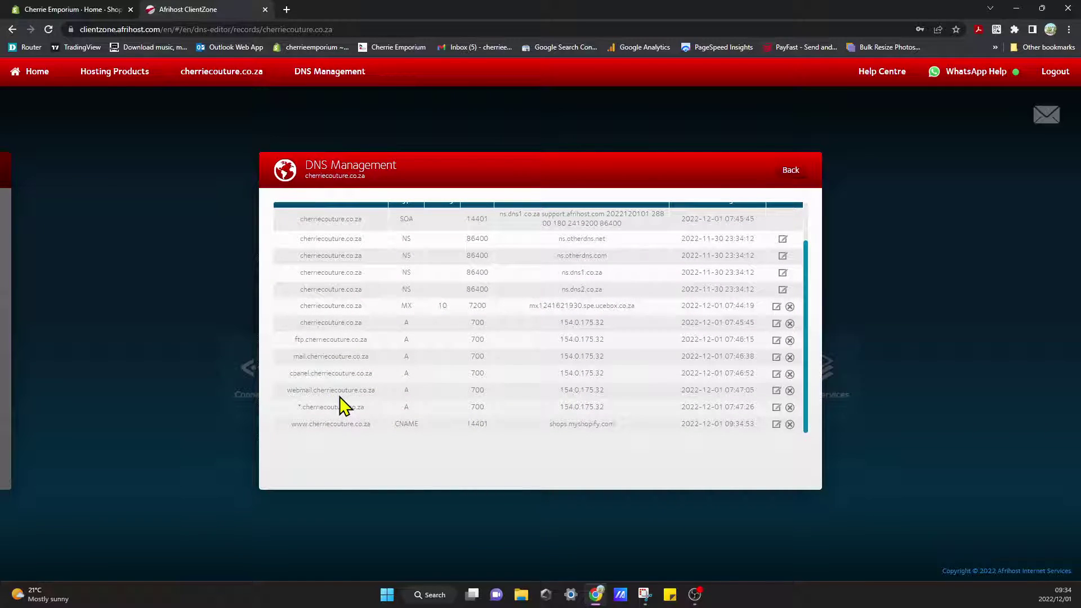
pyautogui.scroll(3, 346, 407)
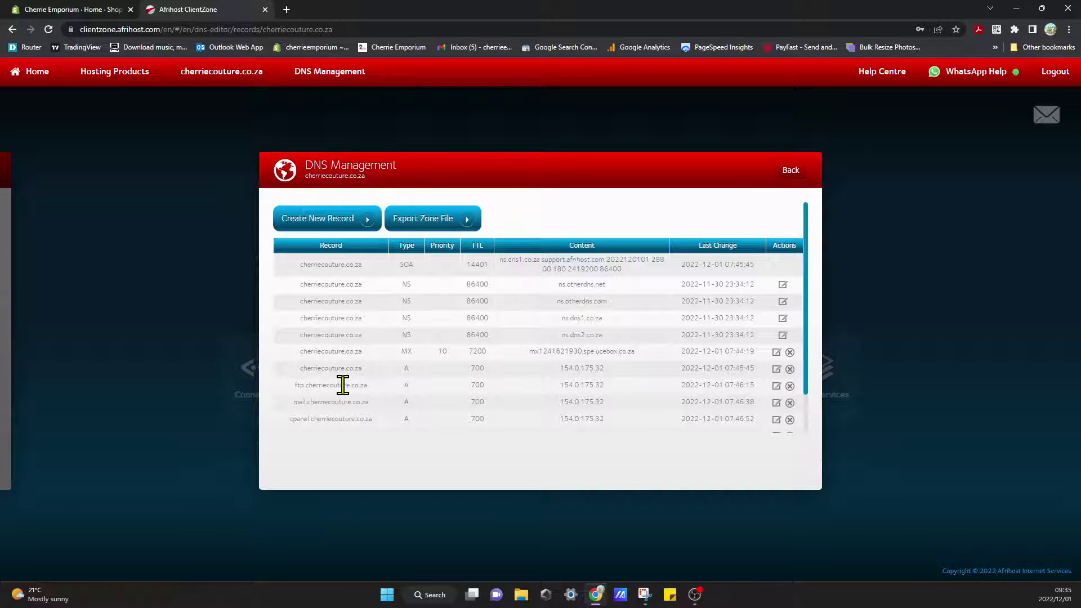
pyautogui.scroll(-3, 344, 386)
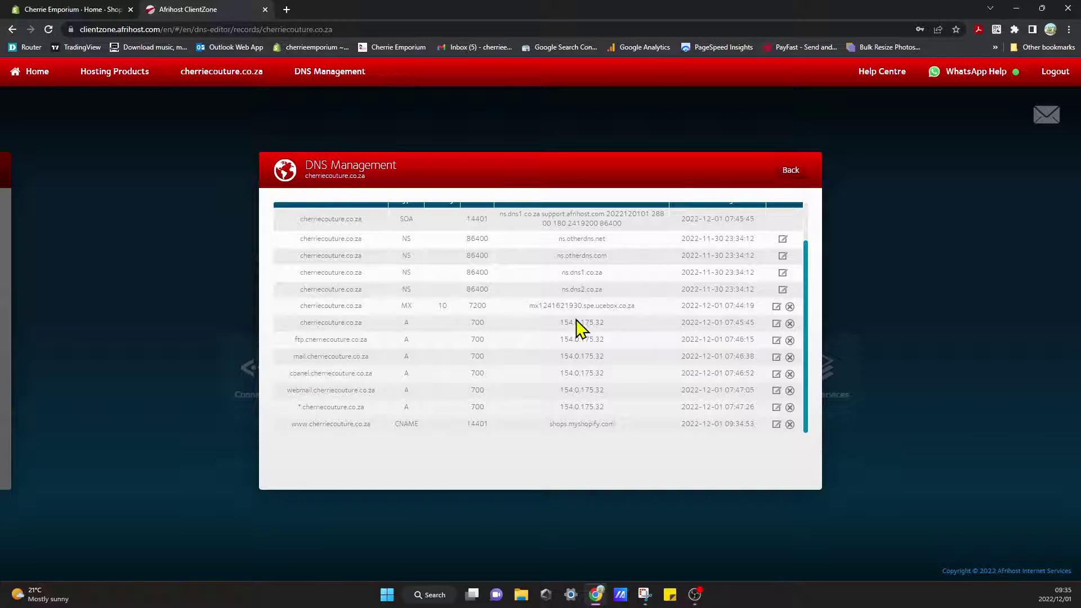
# Edit the root A record, replacing its content with 23.227.38.65 and TTL with 14401
pyautogui.click(777, 324)
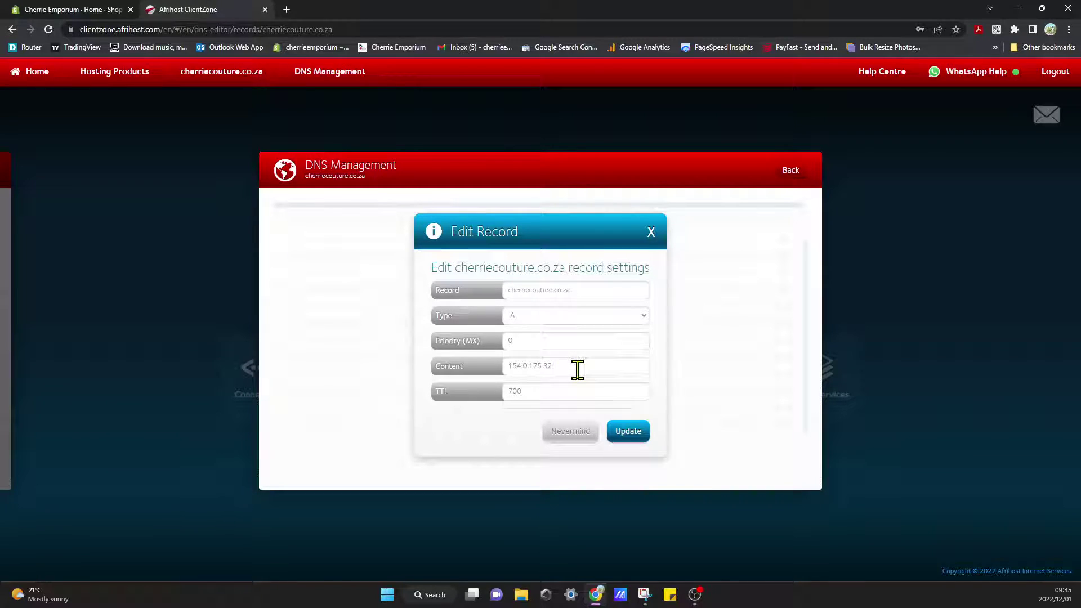
pyautogui.moveTo(577, 366); pyautogui.dragTo(511, 372)
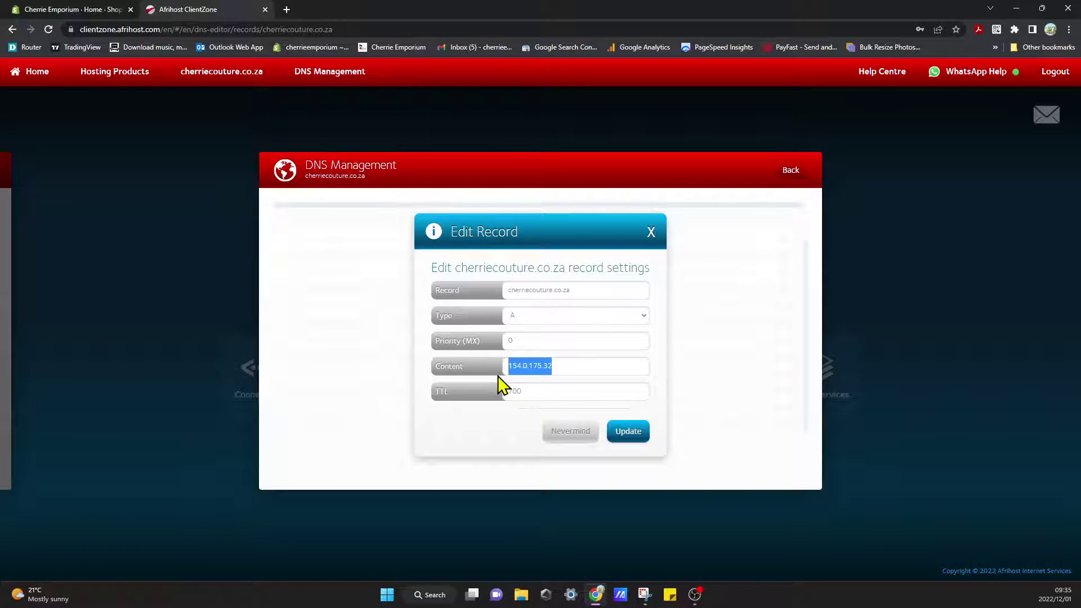
pyautogui.write('23')
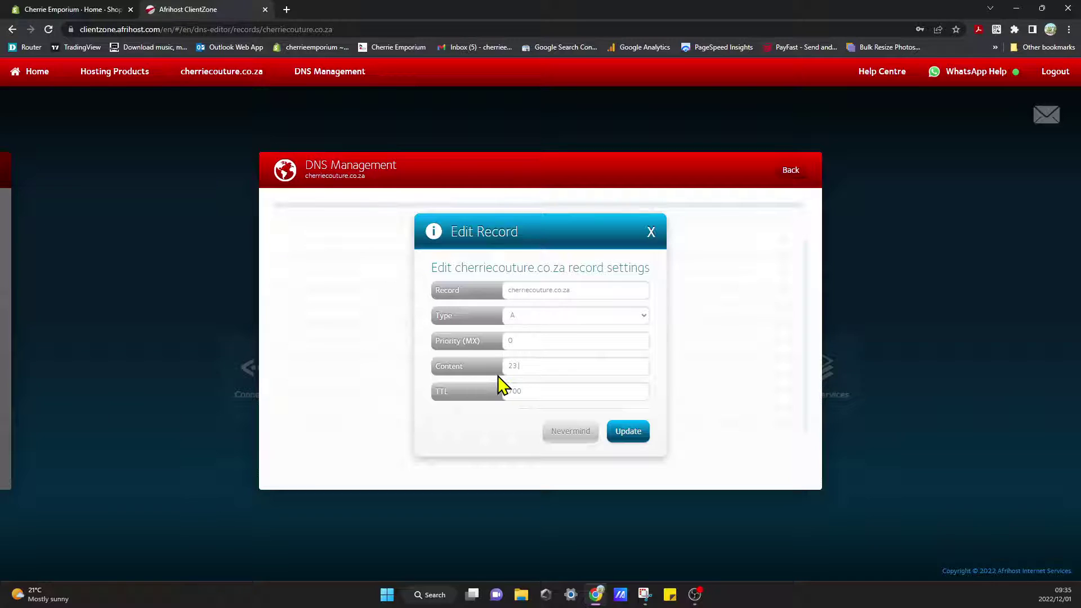
pyautogui.write('.227')
pyautogui.write('.38')
pyautogui.write('.65')
pyautogui.moveTo(522, 390); pyautogui.dragTo(489, 397)
pyautogui.write('144')
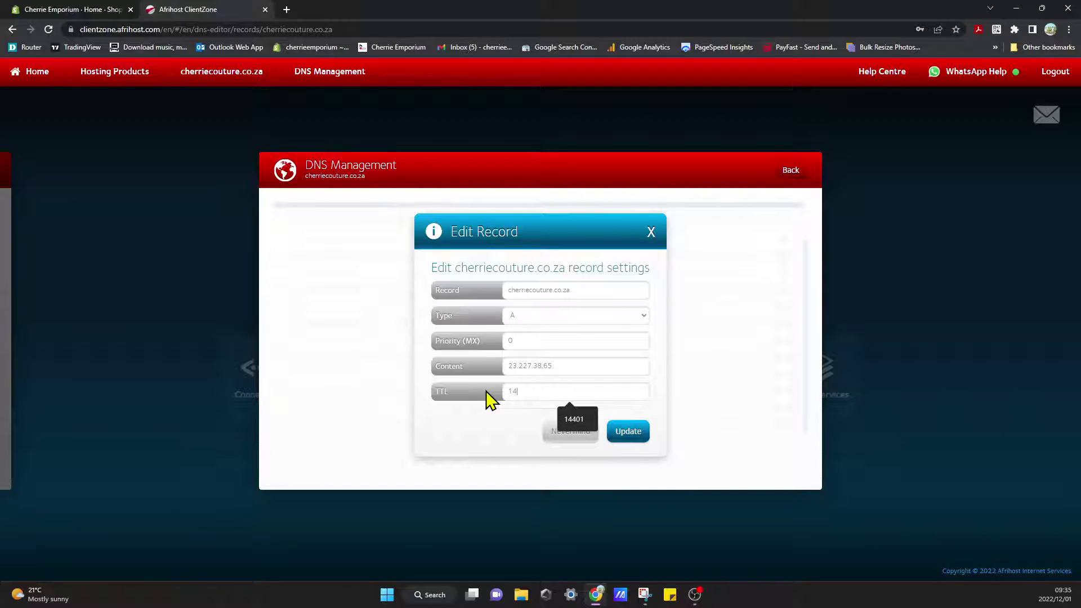
pyautogui.write('01')
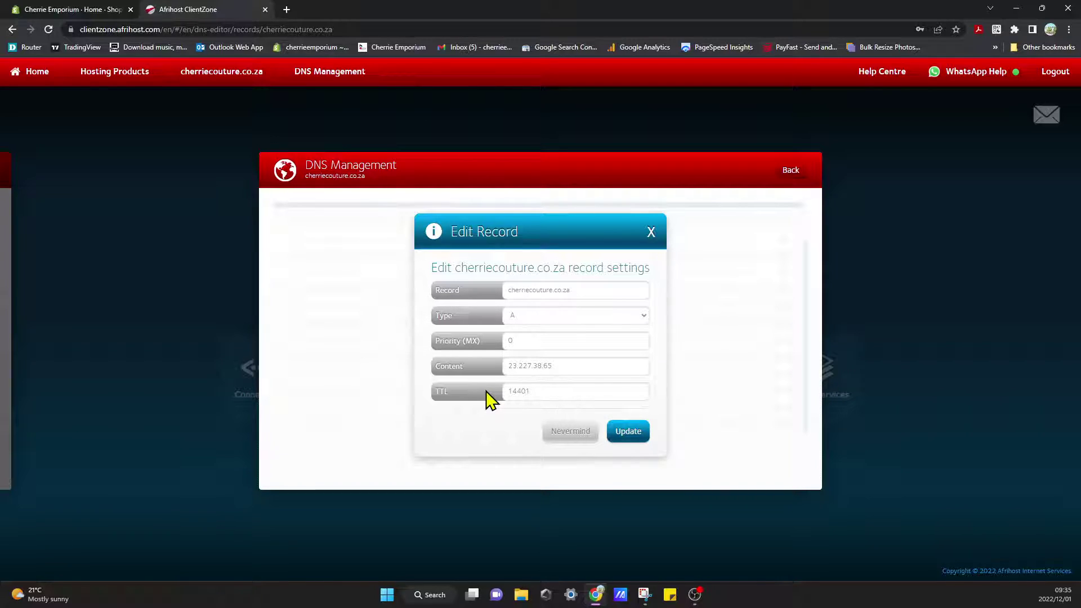
# Save the A record, return to the hosting overview, and switch to the Shopify admin
pyautogui.click(628, 431)
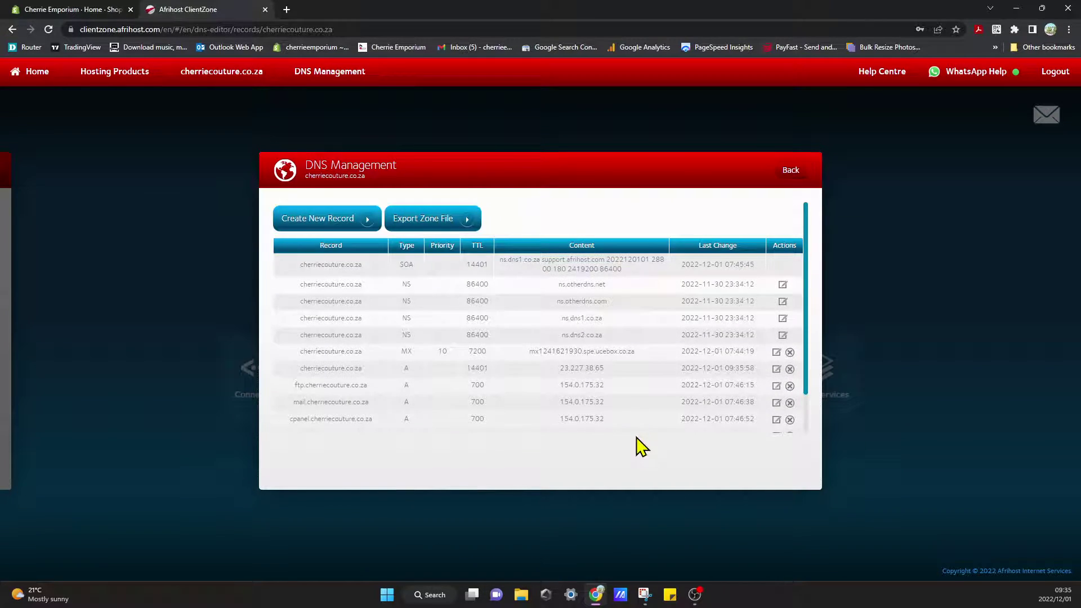
pyautogui.click(624, 378)
pyautogui.scroll(-2, 541, 338)
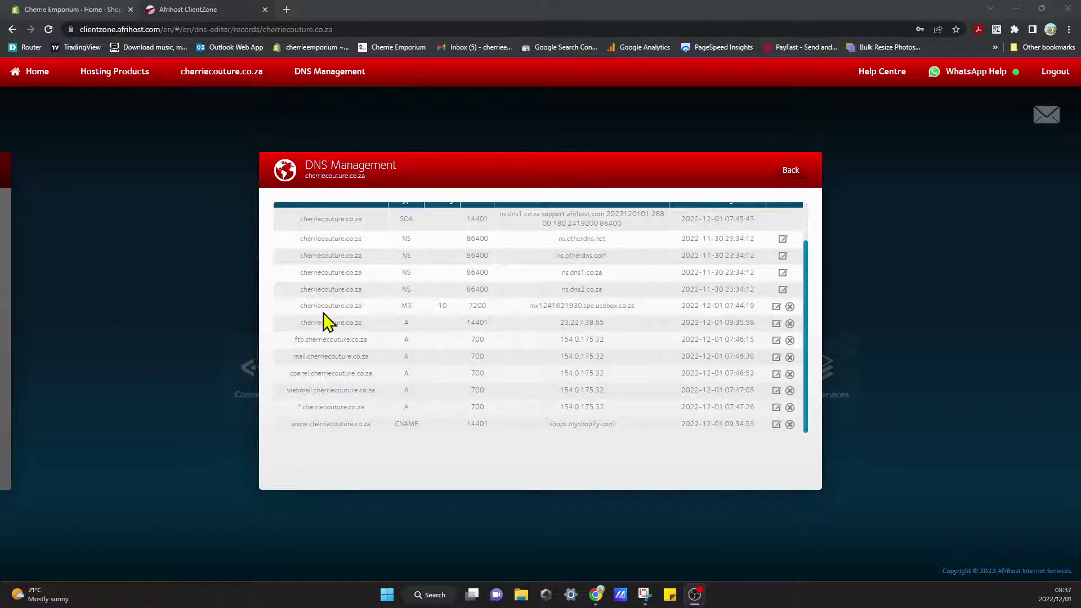
pyautogui.click(799, 173)
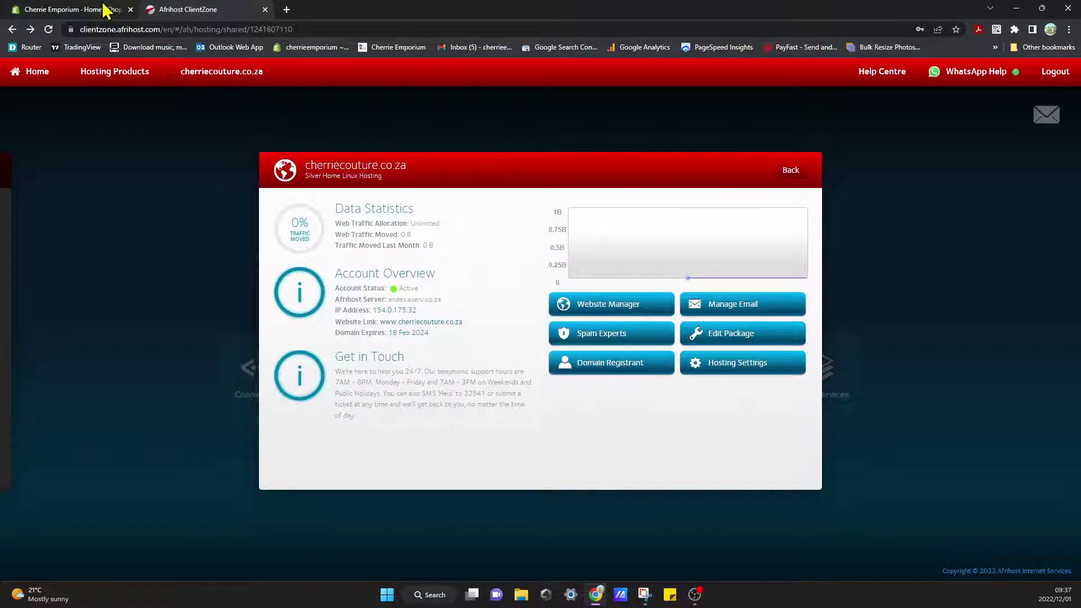
pyautogui.click(102, 9)
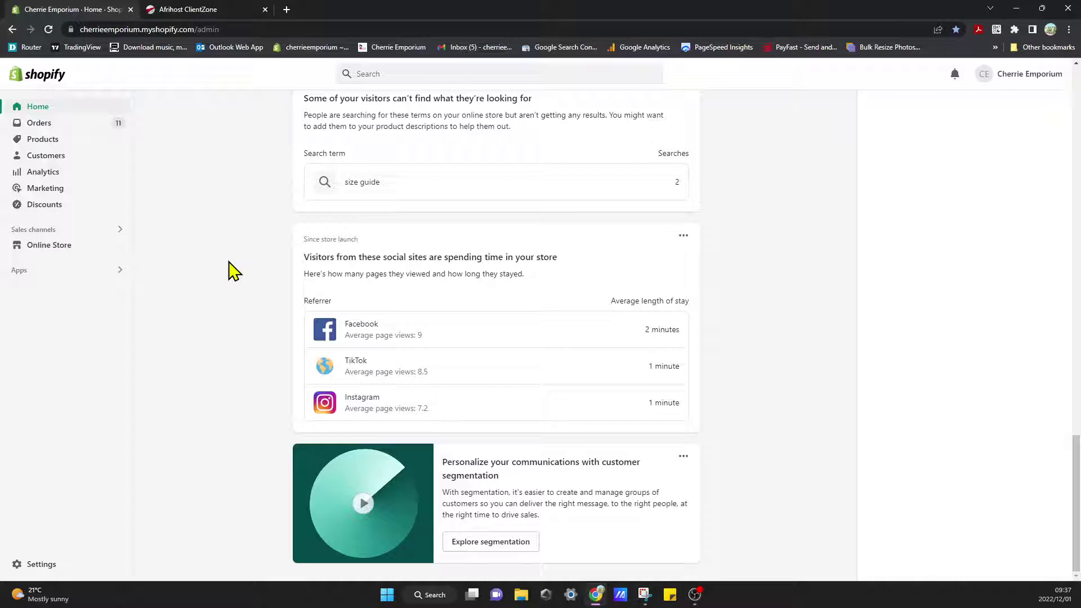
# Open Settings, then Domains, in the Cherrie Emporium Shopify admin
pyautogui.click(41, 564)
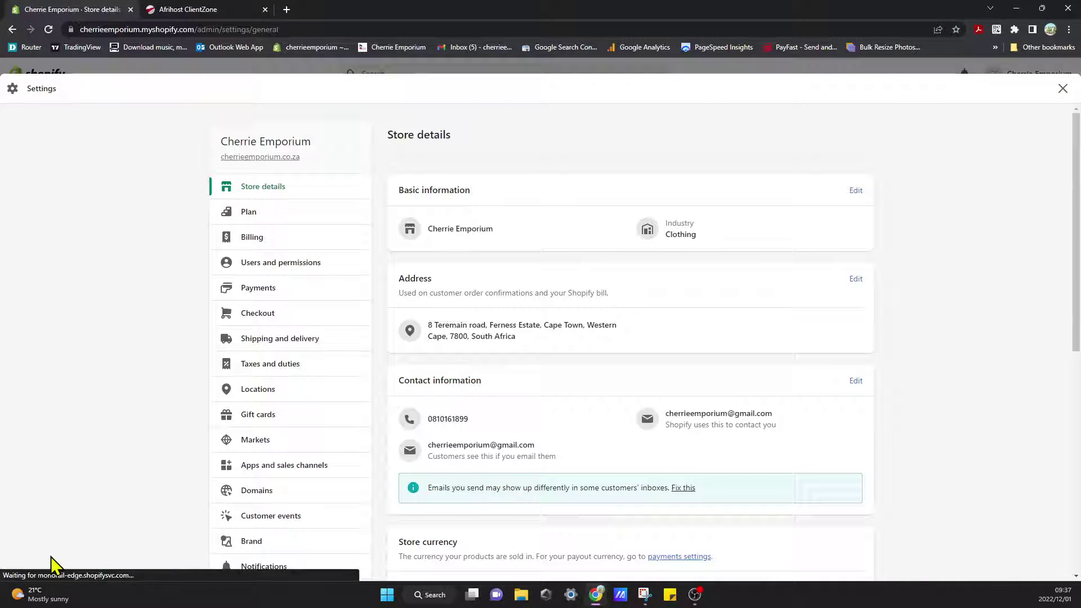
pyautogui.scroll(-1, 315, 432)
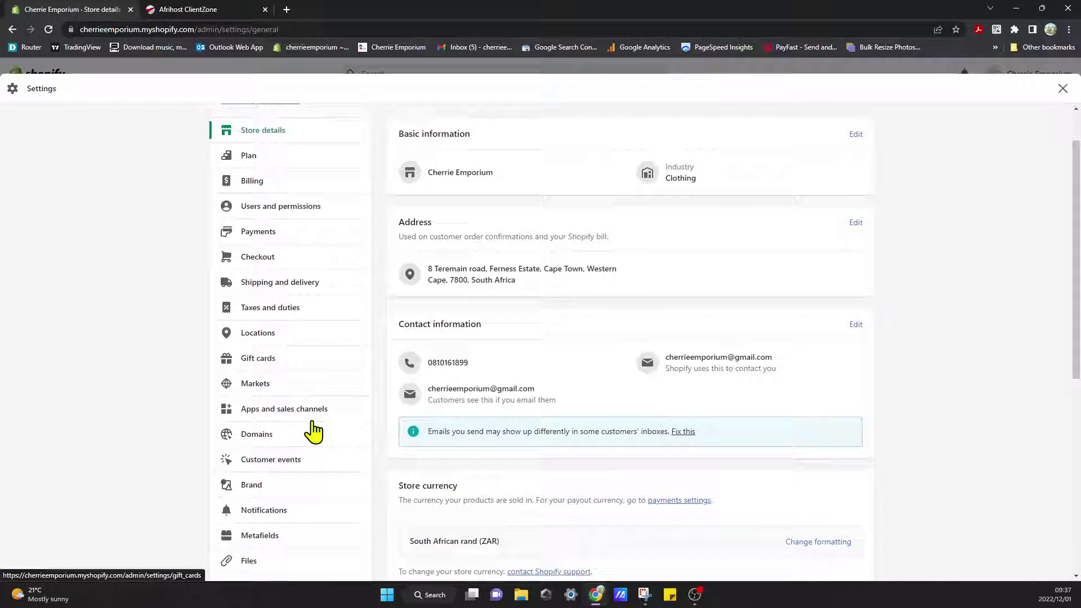
pyautogui.scroll(-1, 315, 431)
pyautogui.click(313, 381)
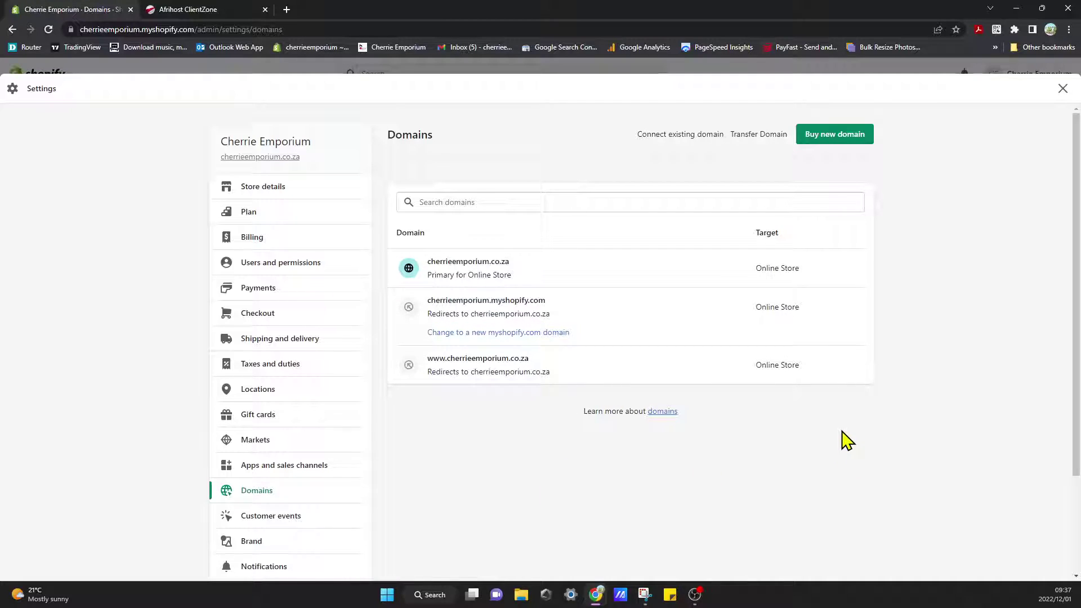
# Connect the existing domain cherriecouture.co.za and verify its connection
pyautogui.click(680, 135)
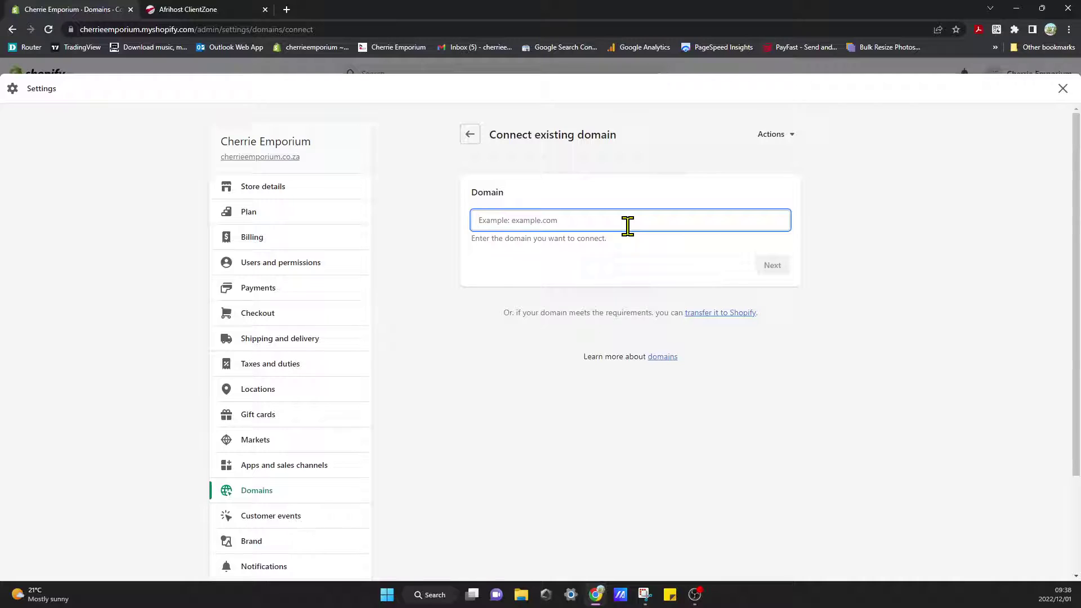
pyautogui.write('cherri')
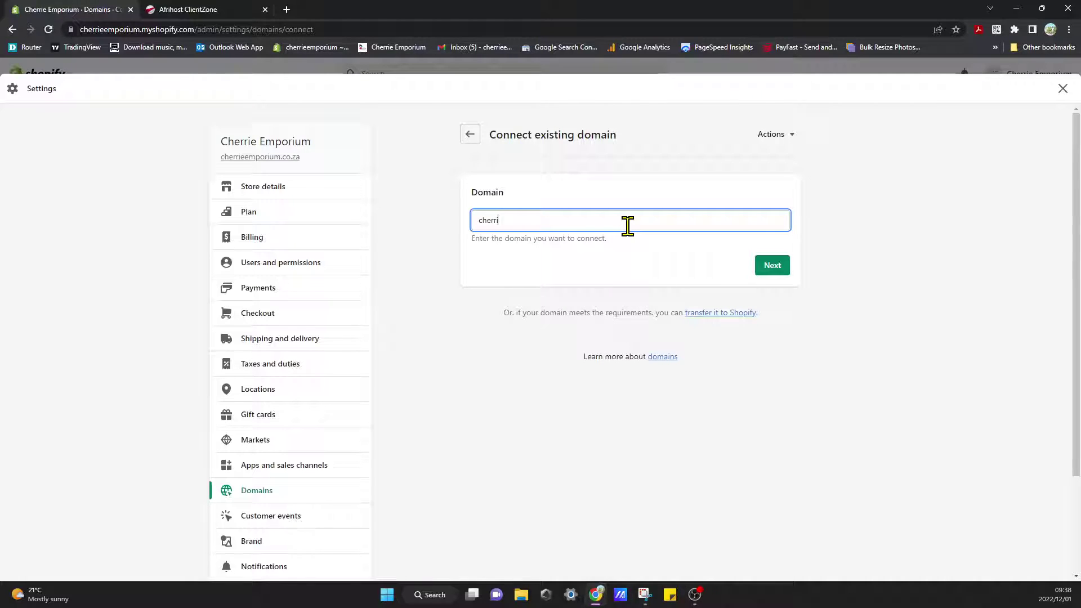
pyautogui.write('ecouture.')
pyautogui.write('co.za')
pyautogui.click(772, 264)
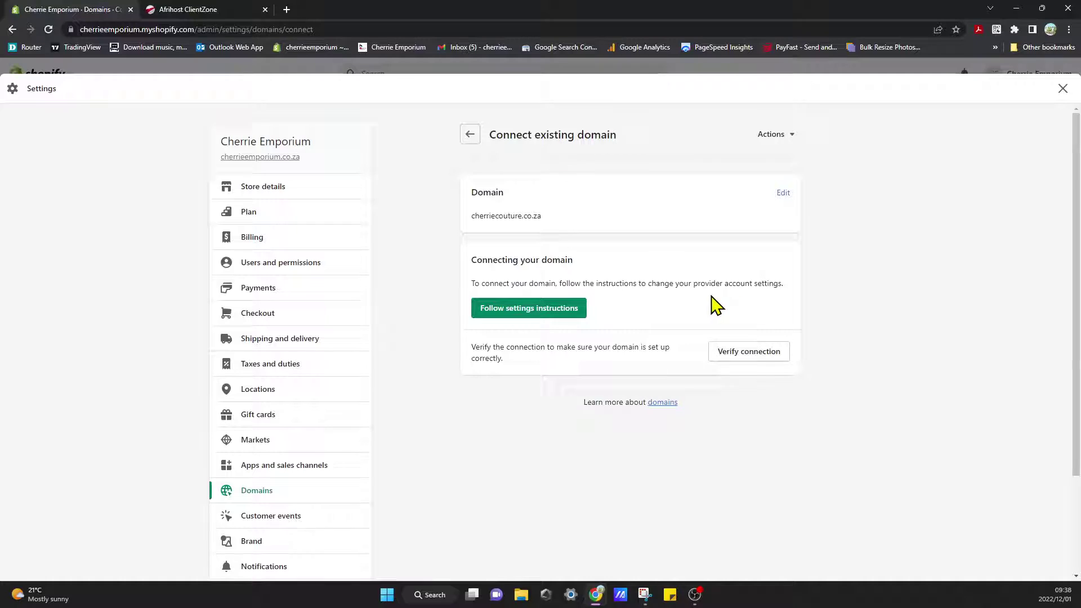
pyautogui.click(744, 355)
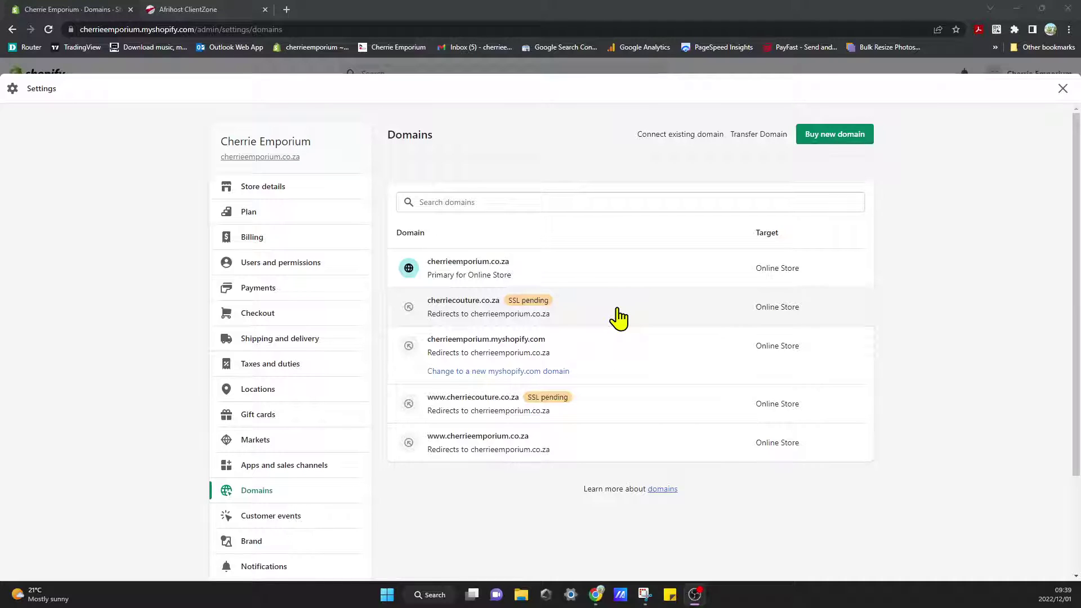
pyautogui.click(625, 405)
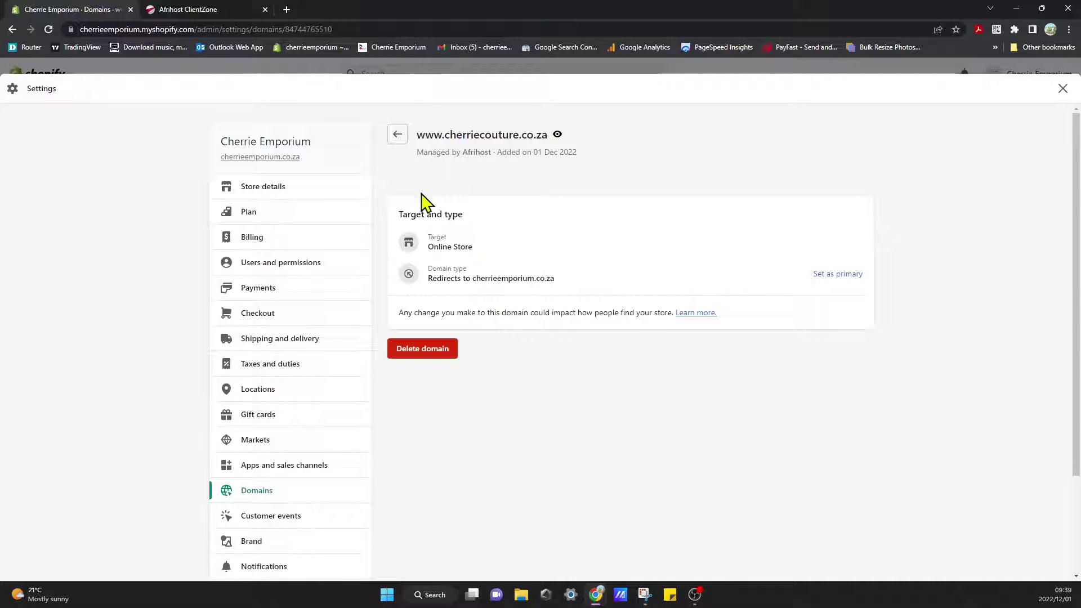
pyautogui.click(397, 136)
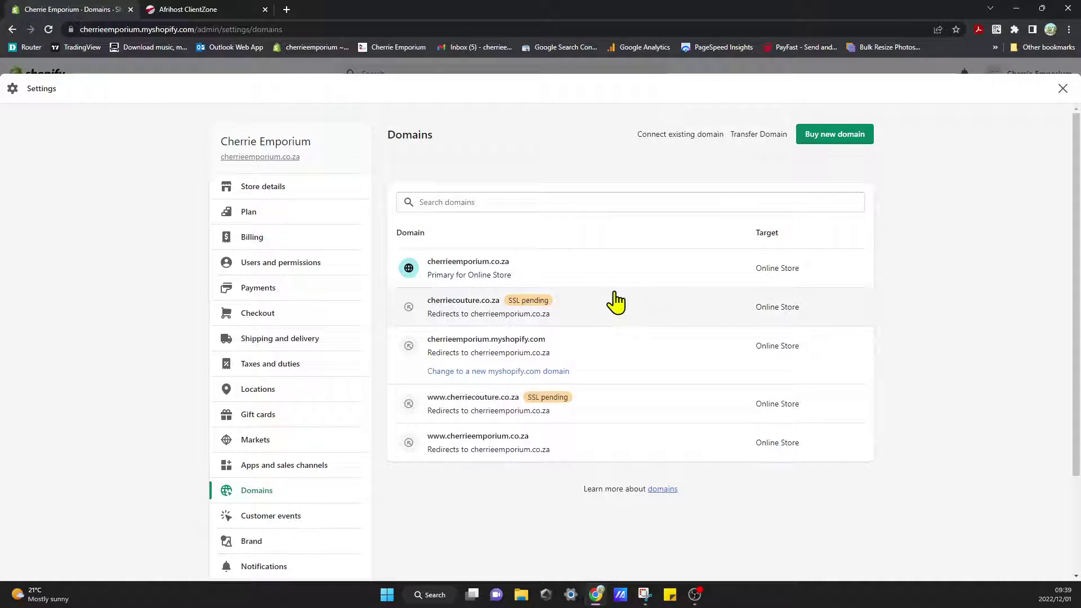